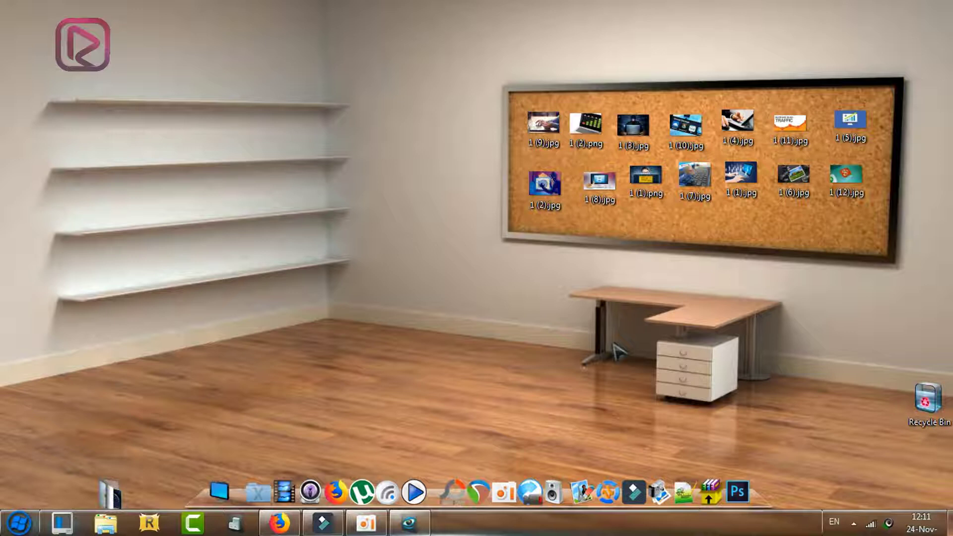
Drag-select the 14 image icons on the corkboard, then clear the selection.
{"action": "left_click_drag", "start_coordinate": [881, 91], "coordinate": [480, 238]}
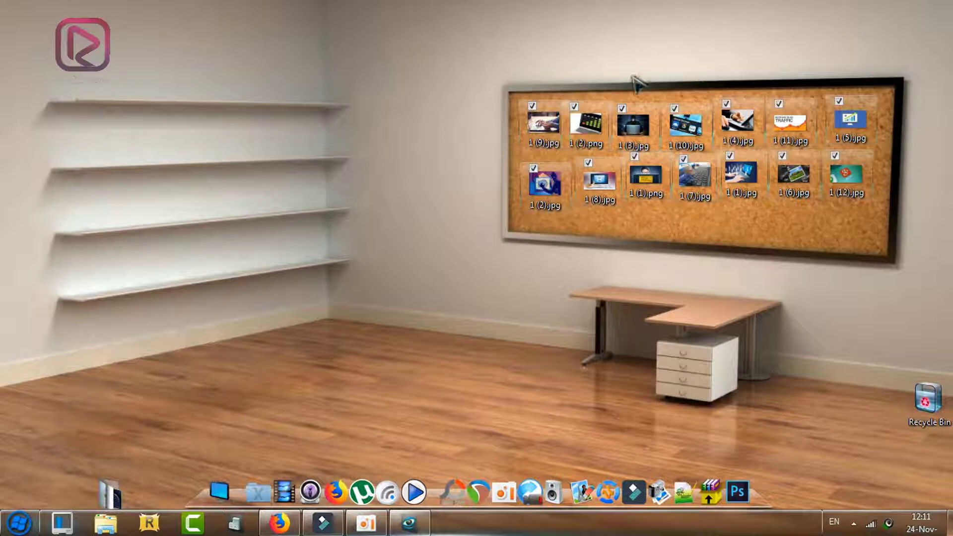
{"action": "left_click_drag", "start_coordinate": [886, 89], "coordinate": [511, 248]}
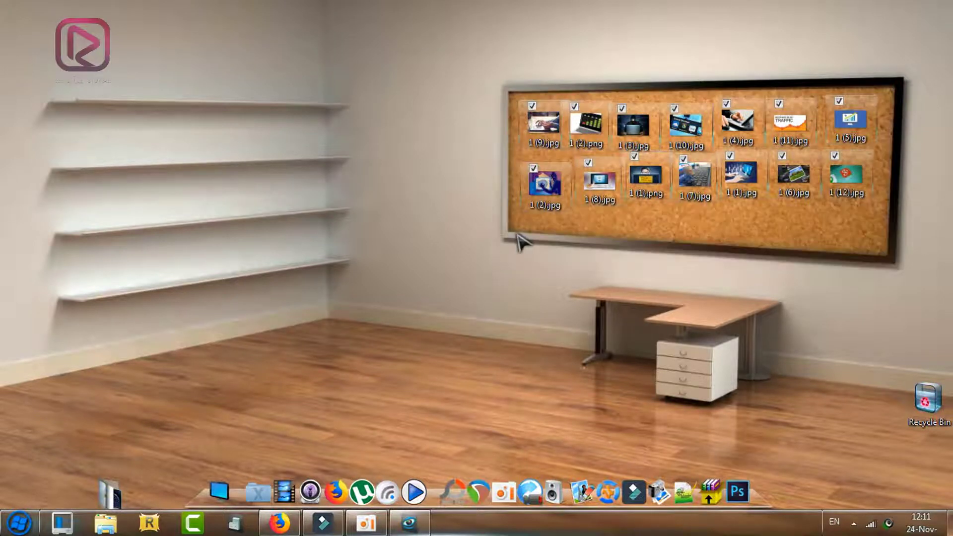
{"action": "left_click", "coordinate": [549, 230]}
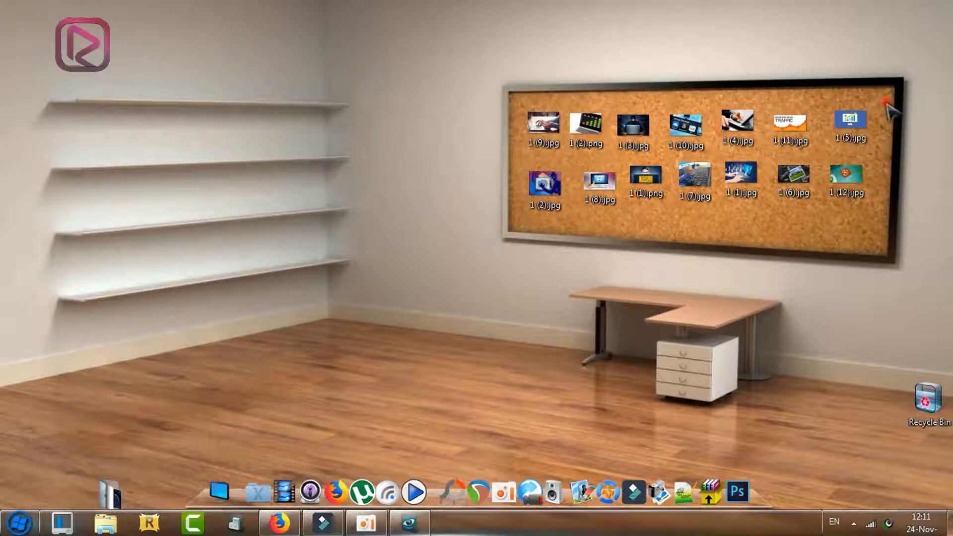
{"action": "left_click_drag", "start_coordinate": [886, 102], "coordinate": [536, 227]}
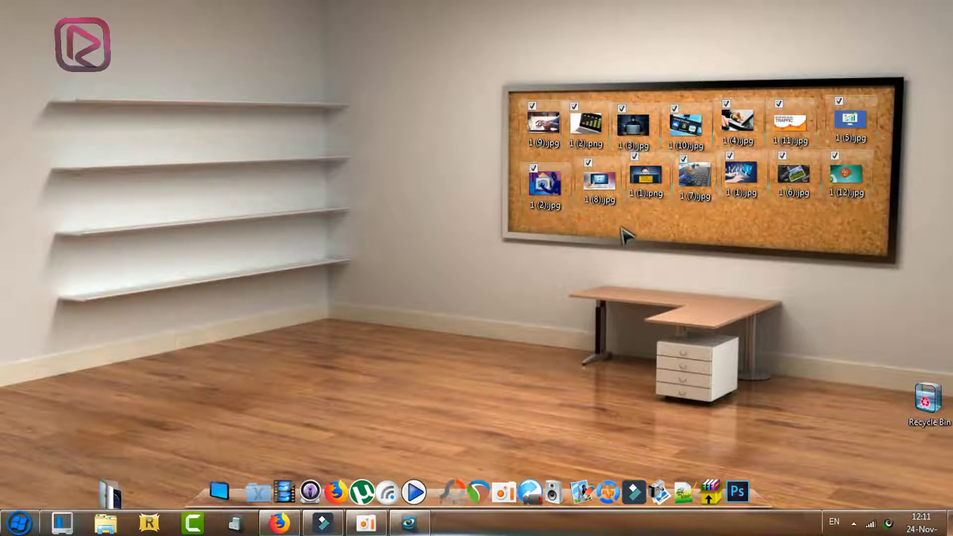
{"action": "left_click", "coordinate": [658, 229]}
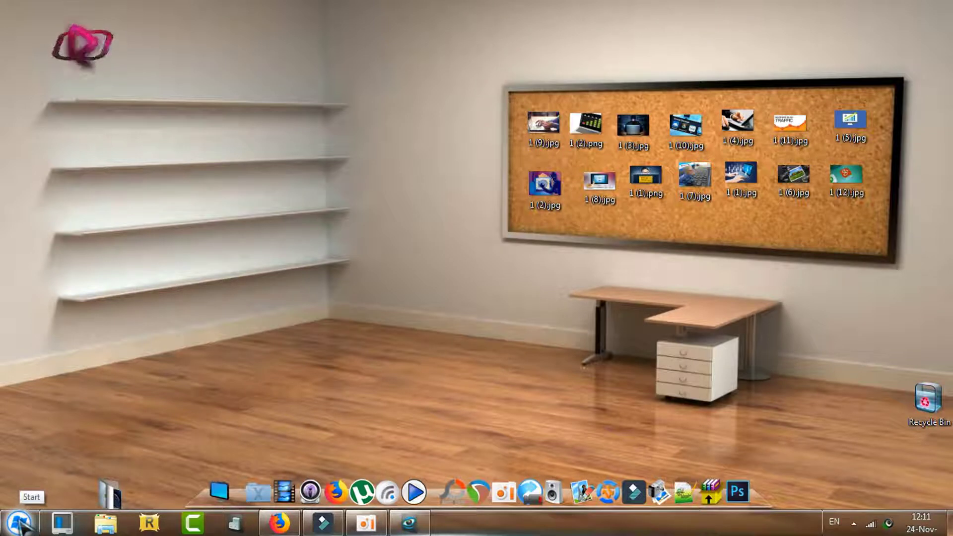
Launch Nitro Pro from the Start menu's All Programs list.
{"action": "left_click", "coordinate": [211, 344]}
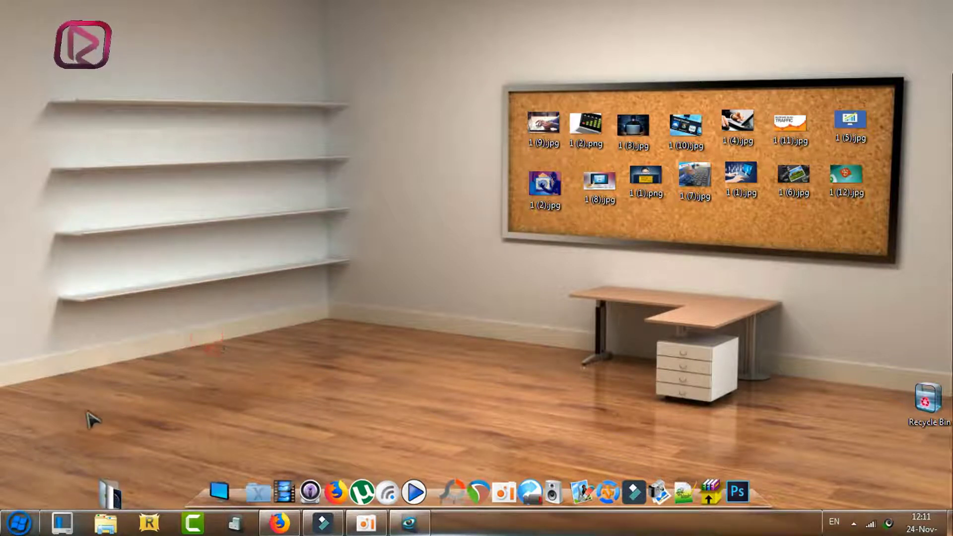
{"action": "left_click", "coordinate": [19, 523]}
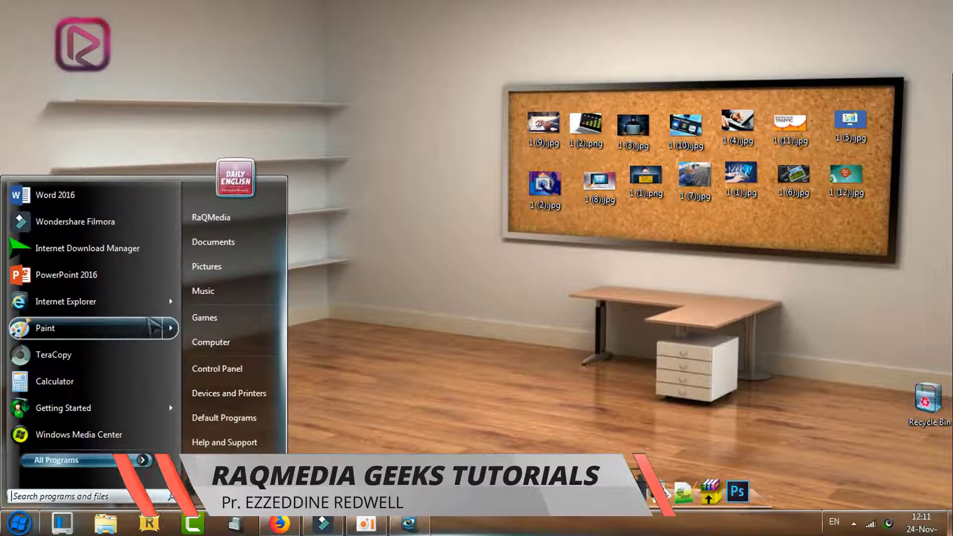
{"action": "left_click", "coordinate": [383, 301]}
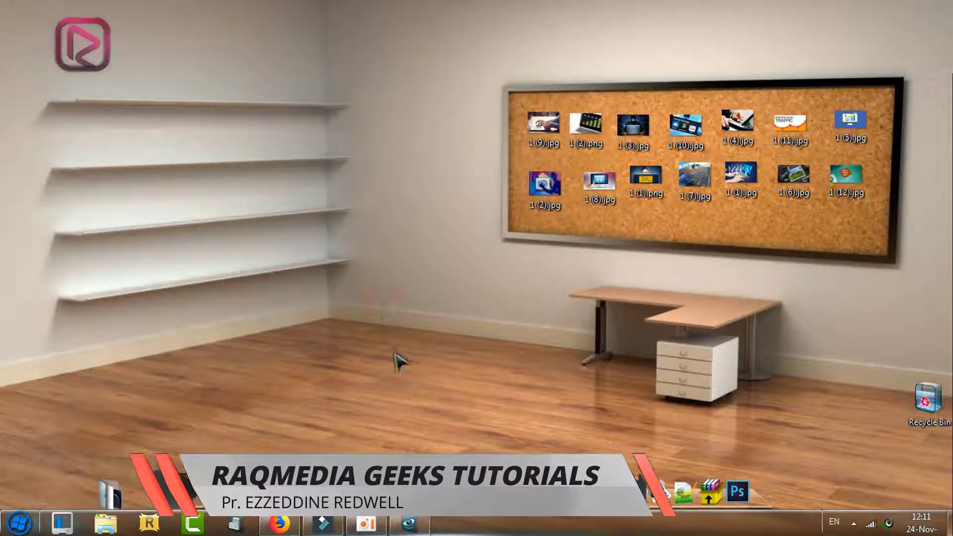
{"action": "left_click", "coordinate": [20, 522]}
{"action": "left_click", "coordinate": [99, 457]}
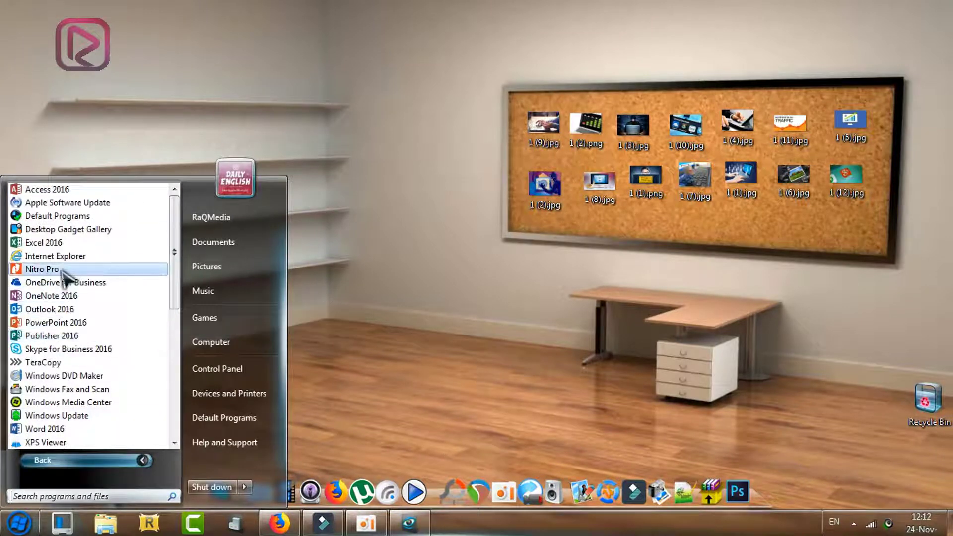
{"action": "left_click", "coordinate": [44, 269]}
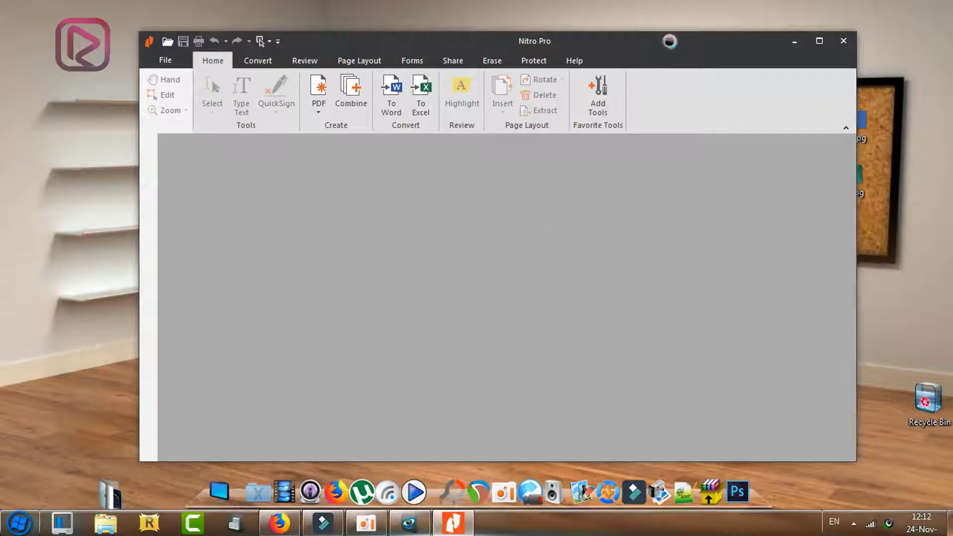
Start a Combine job and browse to the Desktop folder for files to add.
{"action": "left_click_drag", "start_coordinate": [669, 41], "coordinate": [606, 43]}
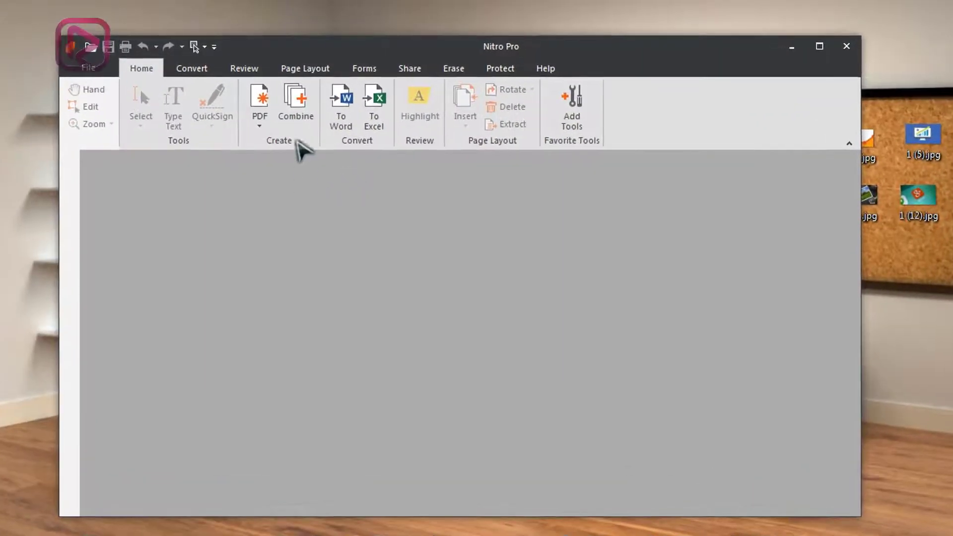
{"action": "left_click", "coordinate": [299, 99]}
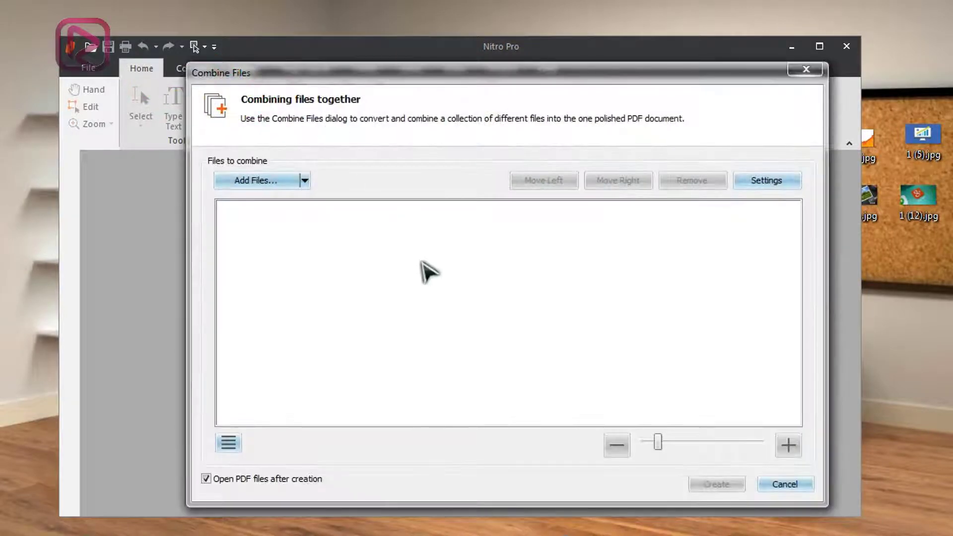
{"action": "left_click", "coordinate": [276, 182]}
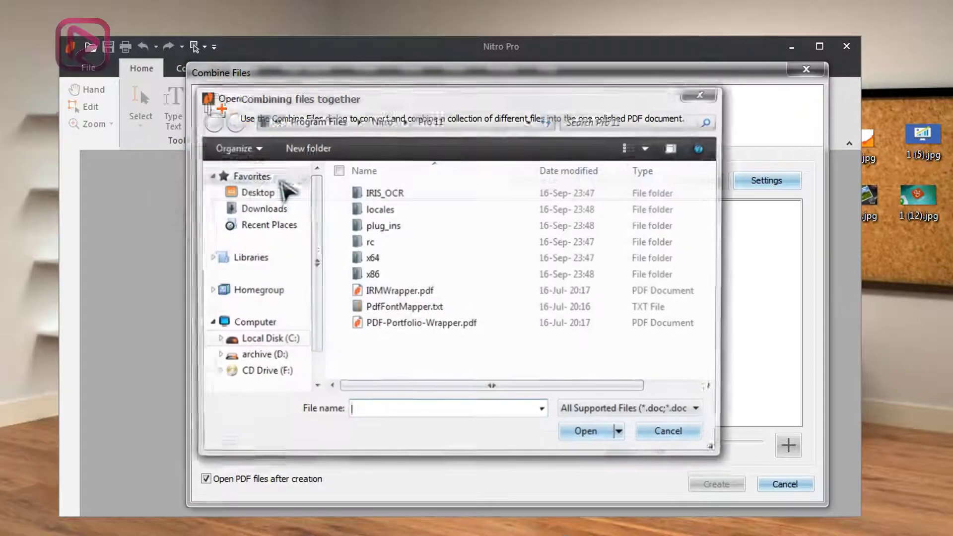
{"action": "left_click", "coordinate": [284, 194]}
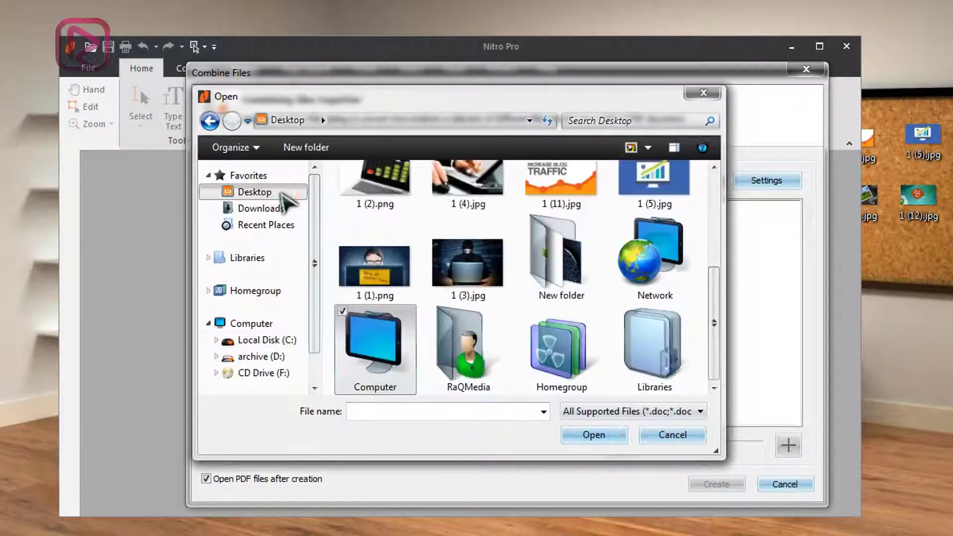
Select all 14 desktop image files, including 1 (1).png and 1 (3).jpg.
{"action": "left_click_drag", "start_coordinate": [711, 318], "coordinate": [348, 303]}
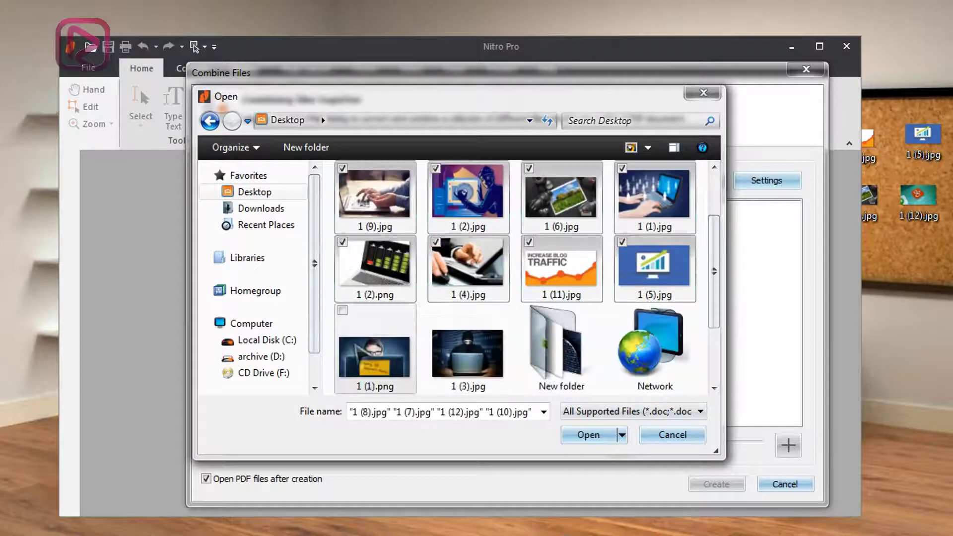
{"action": "left_click", "coordinate": [351, 345], "text": "ctrl"}
{"action": "left_click", "coordinate": [441, 350], "text": "ctrl"}
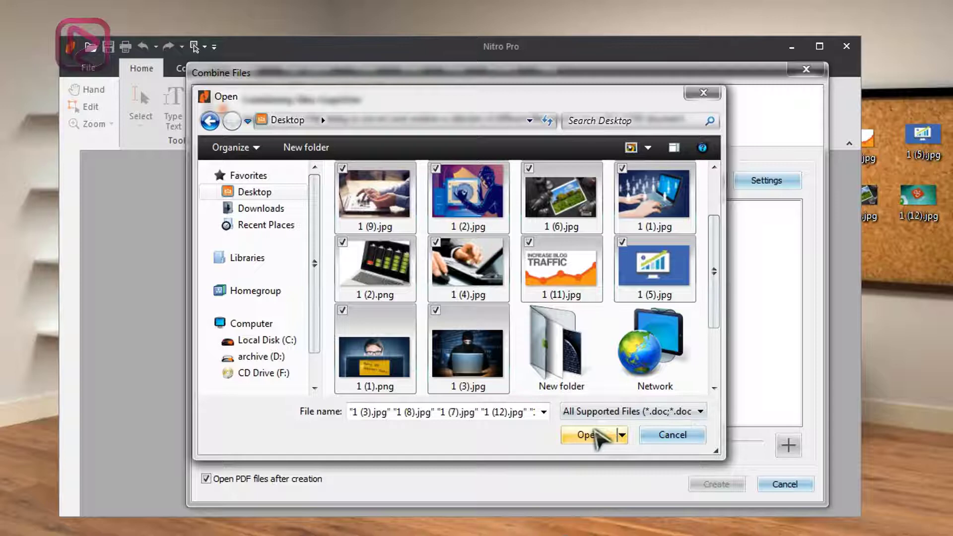
{"action": "scroll", "coordinate": [560, 347], "scroll_direction": "down", "scroll_amount": 2}
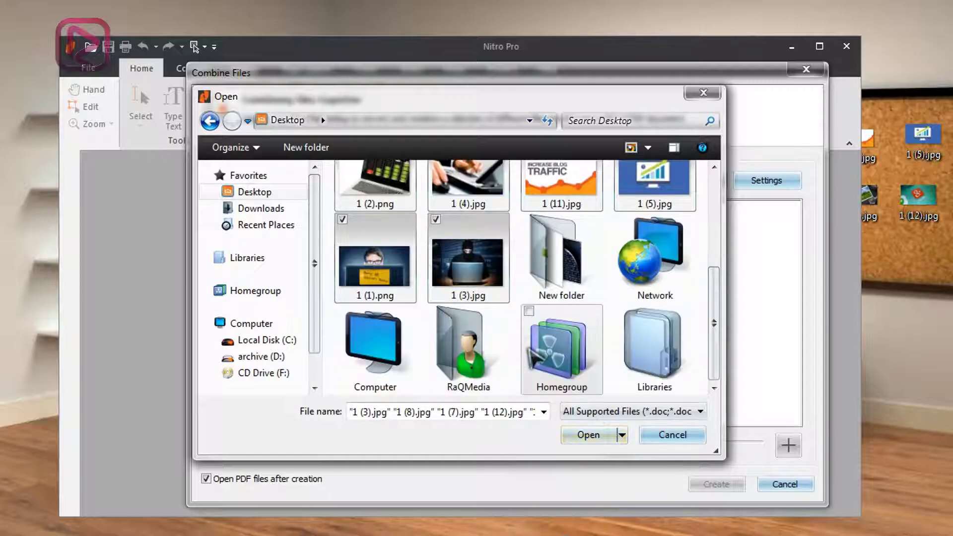
{"action": "scroll", "coordinate": [561, 347], "scroll_direction": "up", "scroll_amount": 2}
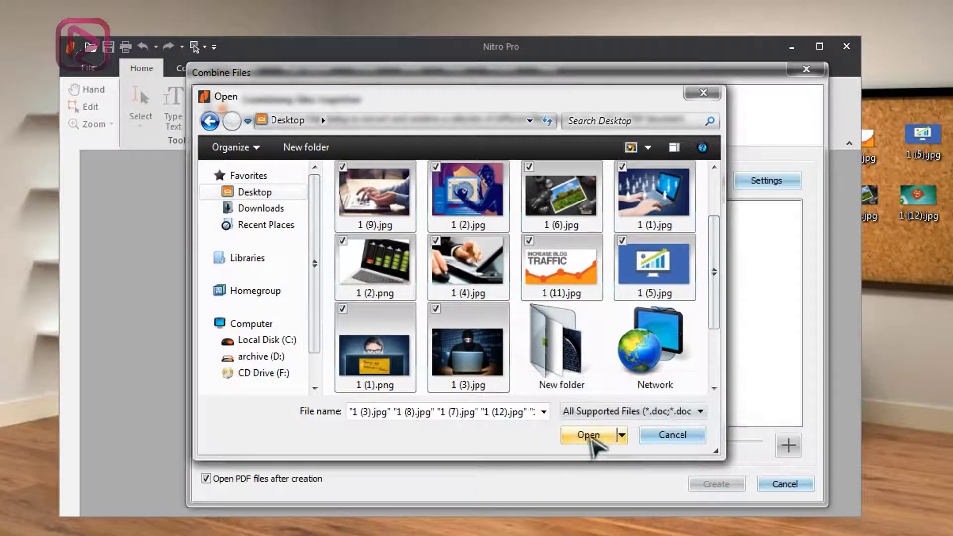
Add the 14 chosen images to the combine list and shrink thumbnails to seven per row.
{"action": "left_click", "coordinate": [589, 435]}
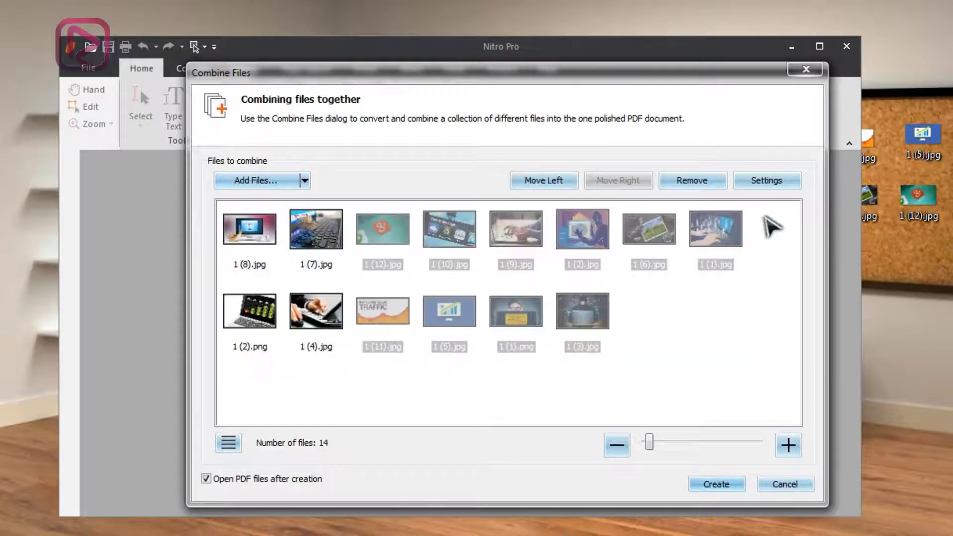
{"action": "key", "text": "ctrl+a"}
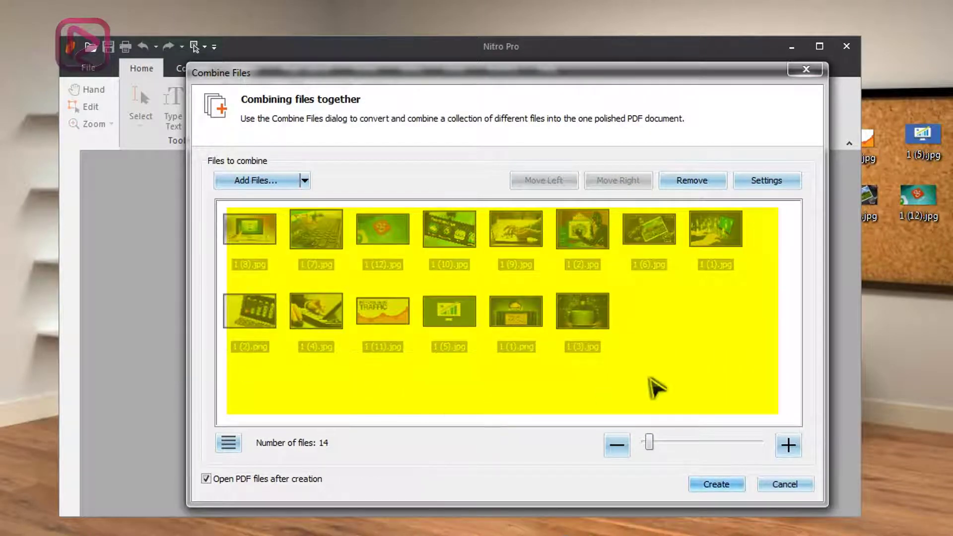
{"action": "left_click", "coordinate": [714, 345]}
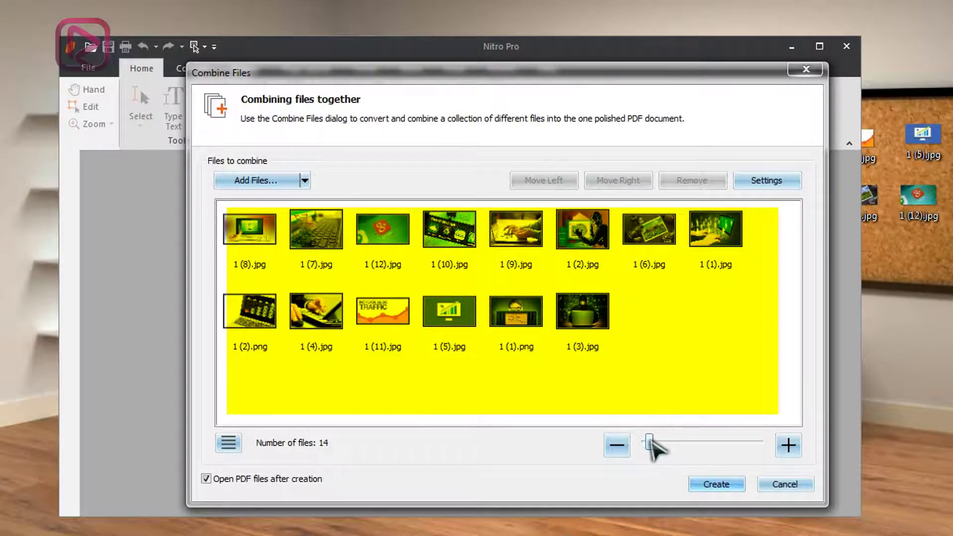
{"action": "left_click_drag", "start_coordinate": [649, 441], "coordinate": [679, 443]}
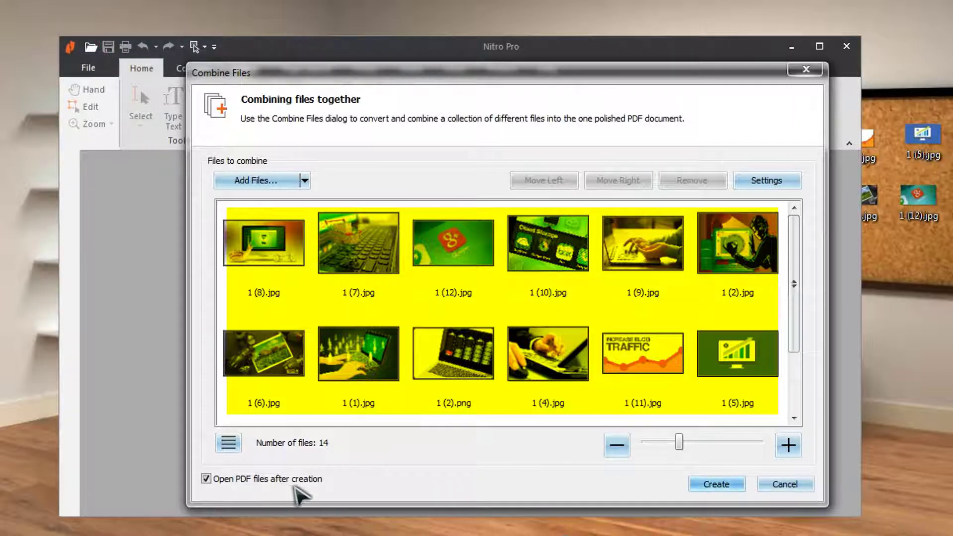
{"action": "left_click", "coordinate": [617, 445]}
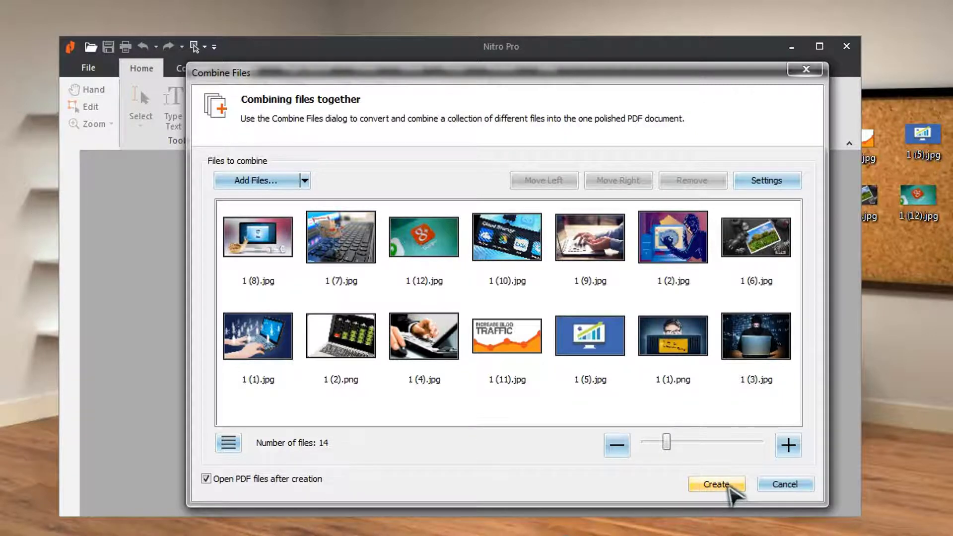
Create the combined PDF, keeping the name Untitled.pdf and the PDF file type.
{"action": "left_click", "coordinate": [728, 484]}
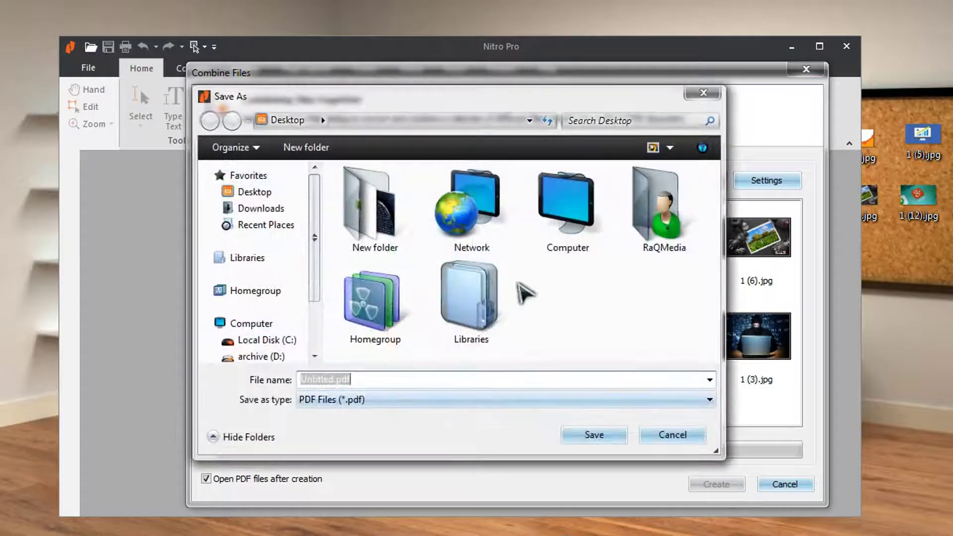
{"action": "double_click", "coordinate": [376, 383]}
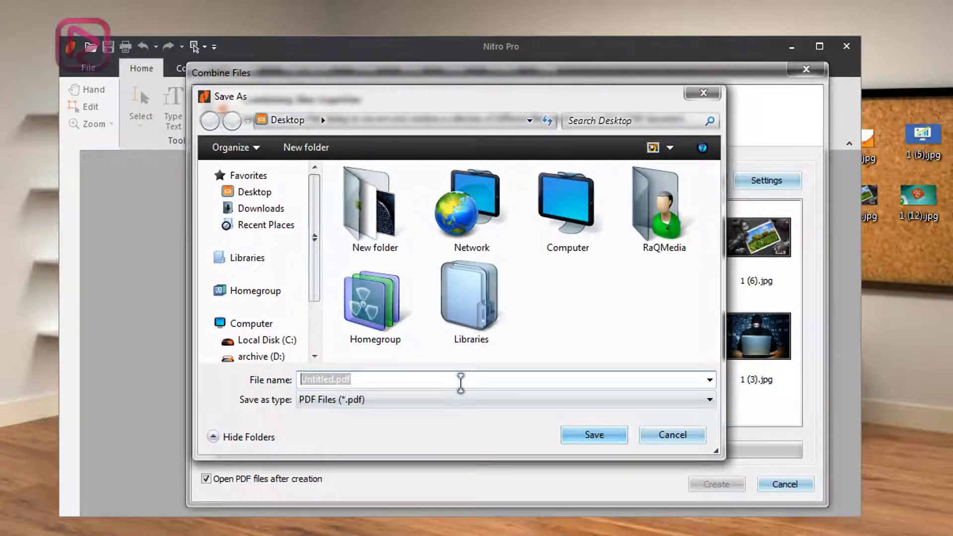
{"action": "left_click", "coordinate": [596, 332]}
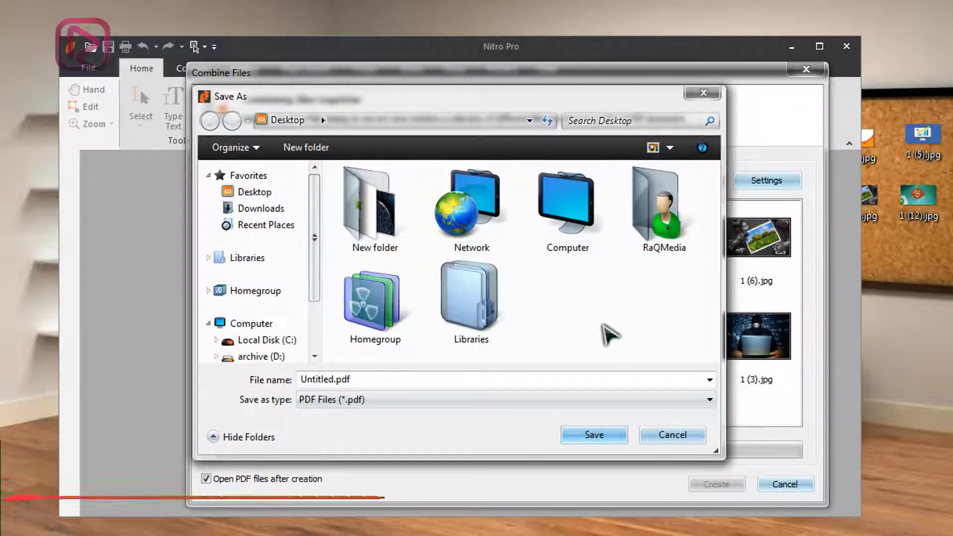
{"action": "left_click", "coordinate": [602, 325]}
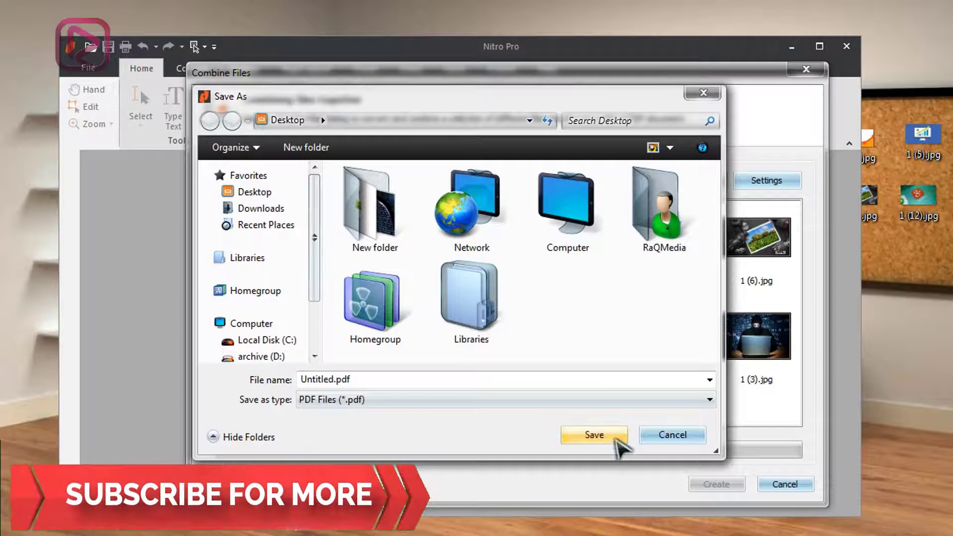
{"action": "left_click", "coordinate": [635, 401]}
{"action": "left_click", "coordinate": [634, 400]}
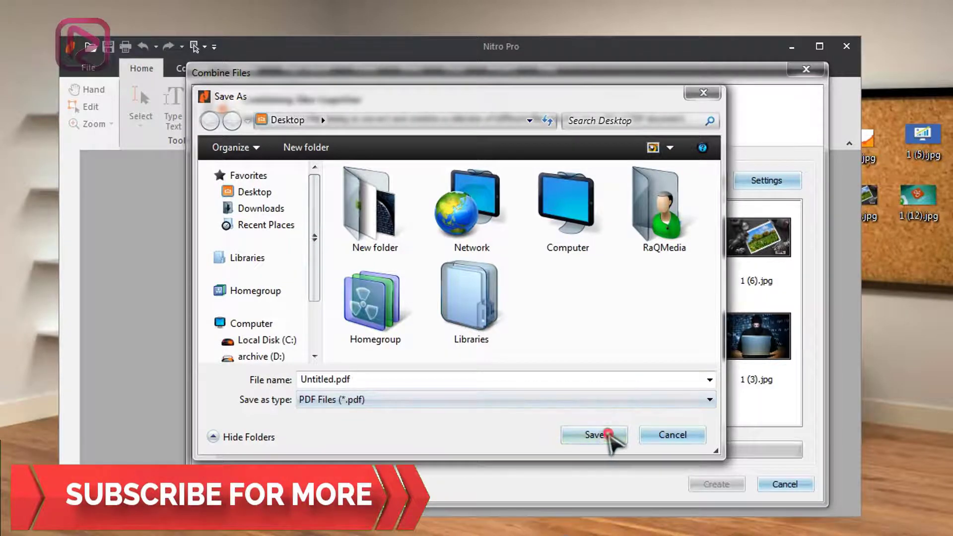
Save the combined PDF to the Desktop and dismiss the OCR suggestion.
{"action": "left_click", "coordinate": [605, 438]}
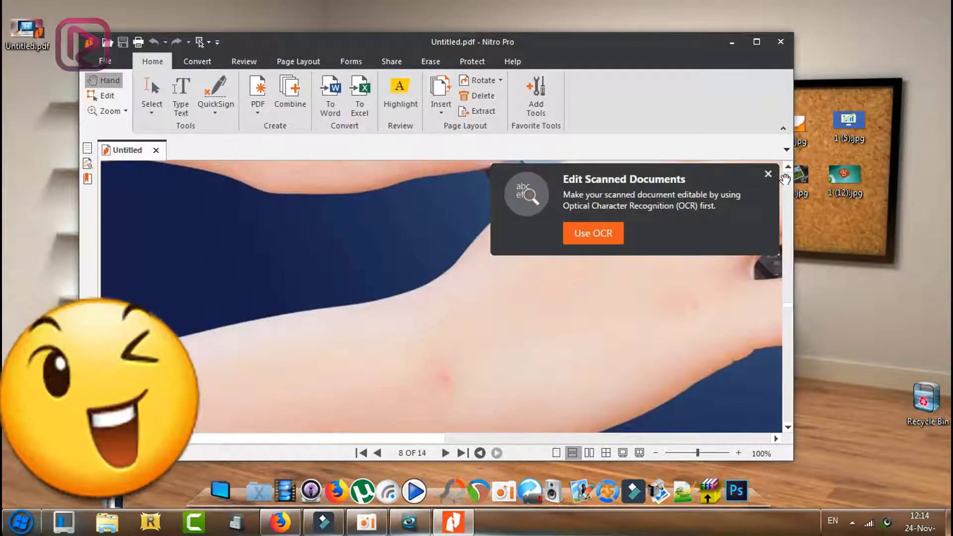
{"action": "left_click", "coordinate": [768, 174]}
{"action": "scroll", "coordinate": [680, 327], "scroll_direction": "down", "scroll_amount": 3}
{"action": "scroll", "coordinate": [680, 326], "scroll_direction": "down", "scroll_amount": 5}
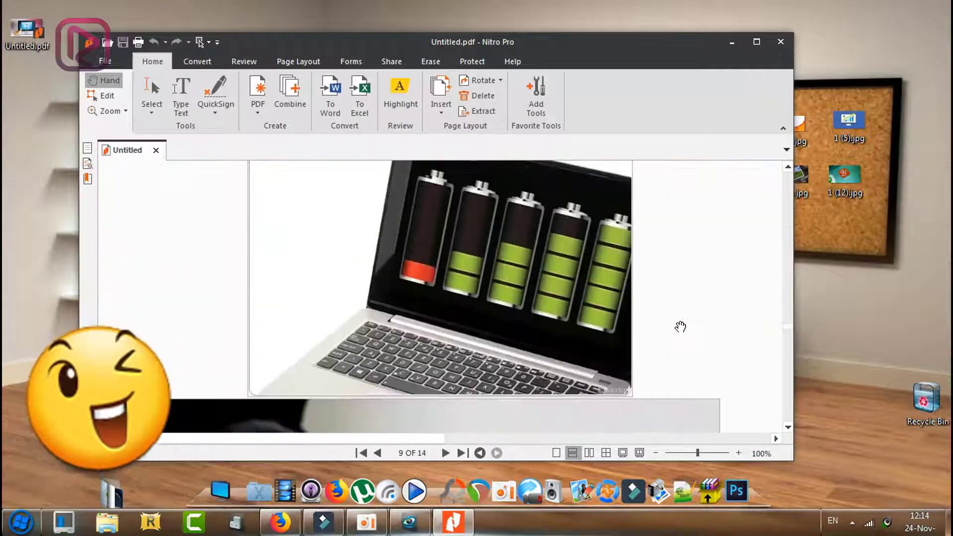
Zoom the document out to 50% and scroll through its pages.
{"action": "left_click", "coordinate": [655, 453]}
{"action": "left_click", "coordinate": [655, 453]}
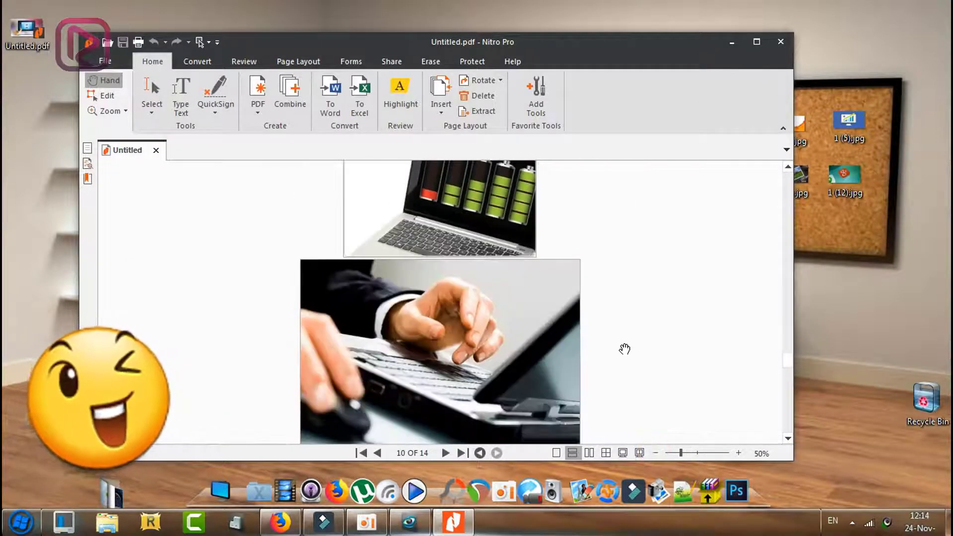
{"action": "scroll", "coordinate": [624, 348], "scroll_direction": "up", "scroll_amount": 5}
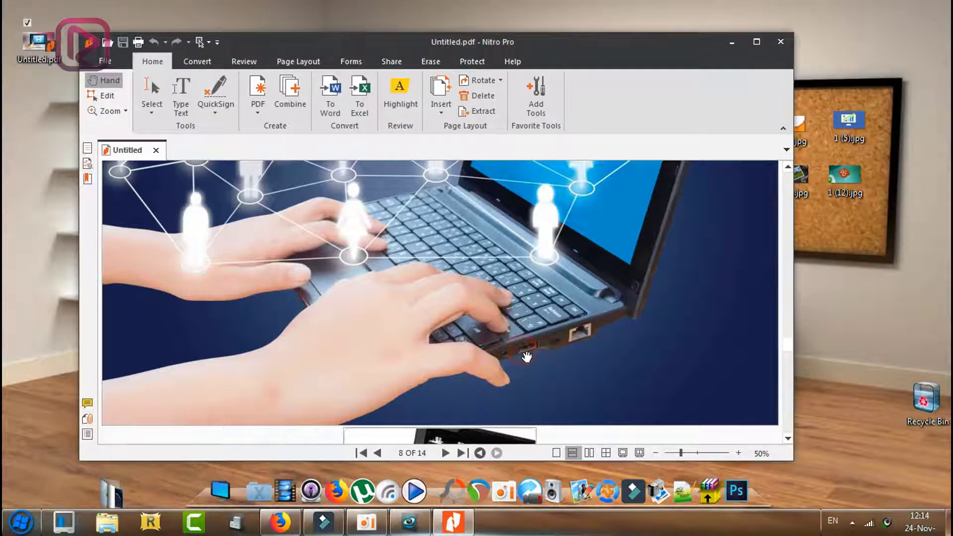
{"action": "scroll", "coordinate": [524, 353], "scroll_direction": "down", "scroll_amount": 8}
{"action": "scroll", "coordinate": [527, 387], "scroll_direction": "down", "scroll_amount": 3}
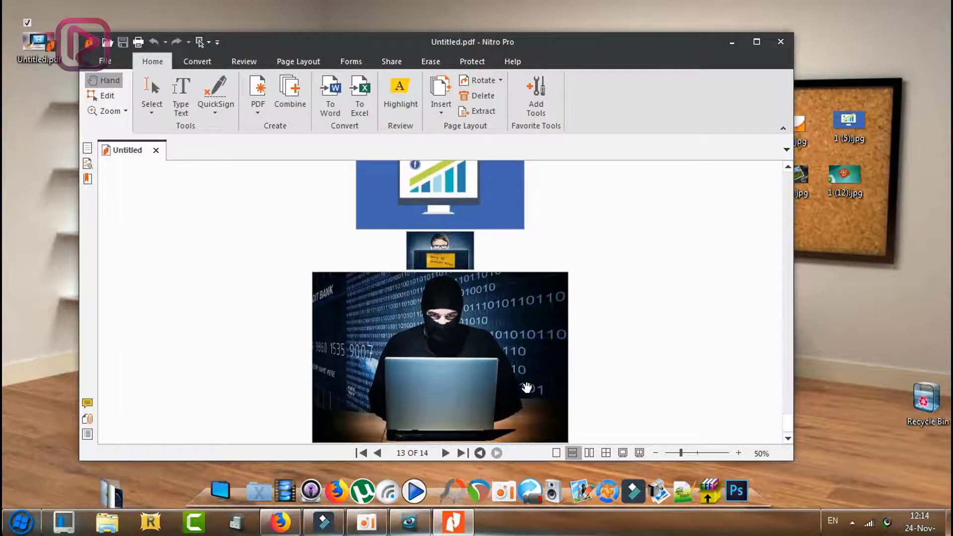
{"action": "scroll", "coordinate": [526, 387], "scroll_direction": "up", "scroll_amount": 6}
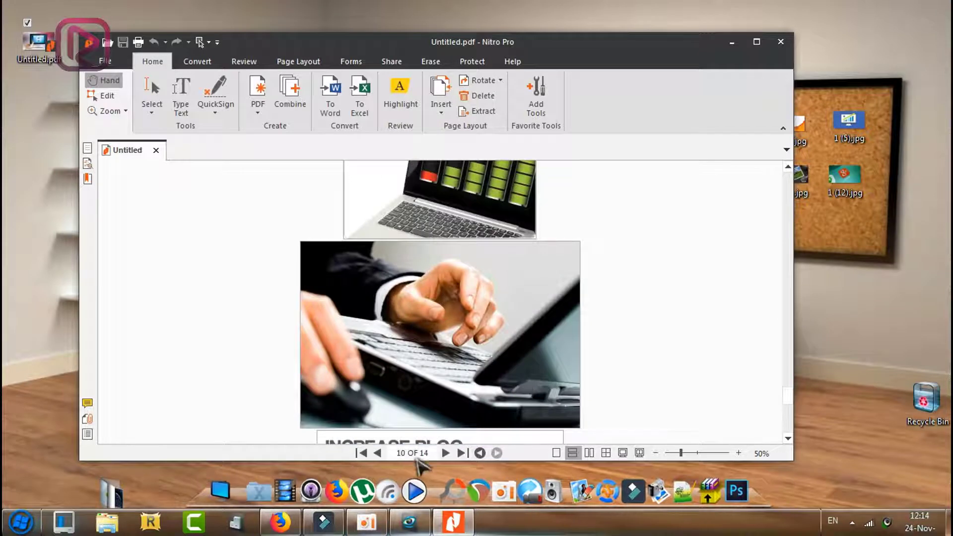
Switch to Two Pages view and scroll through to the last of the 14 pages.
{"action": "left_click", "coordinate": [429, 453]}
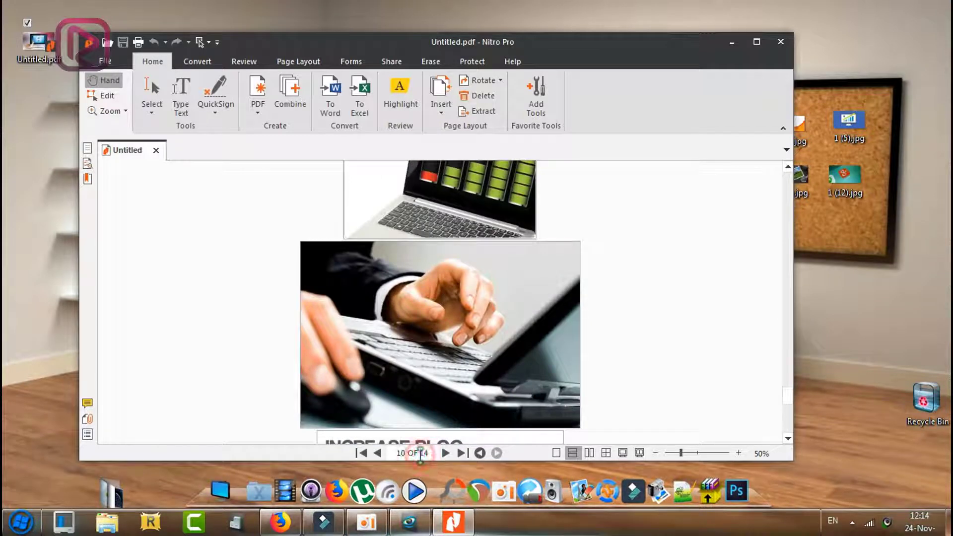
{"action": "left_click", "coordinate": [588, 452]}
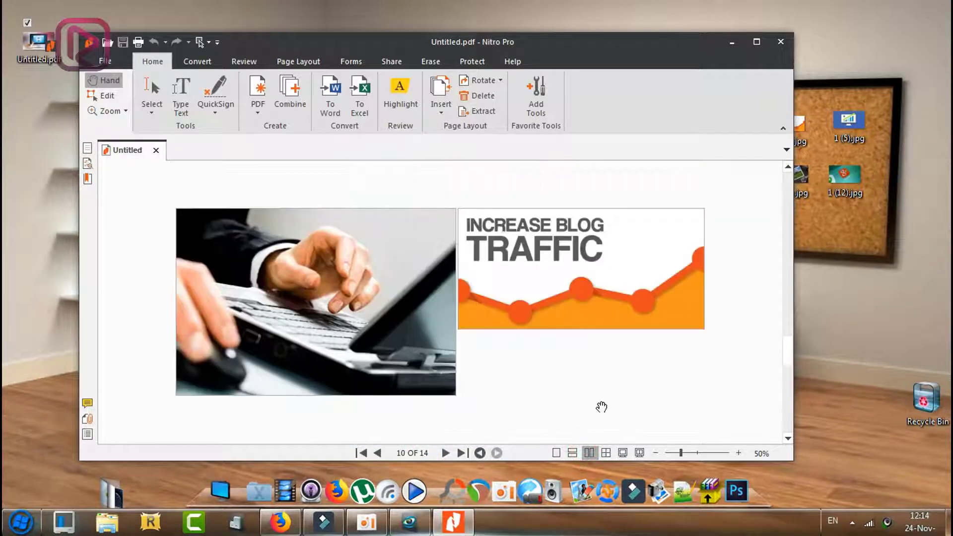
{"action": "scroll", "coordinate": [577, 375], "scroll_direction": "down", "scroll_amount": 2}
{"action": "scroll", "coordinate": [577, 375], "scroll_direction": "up", "scroll_amount": 10}
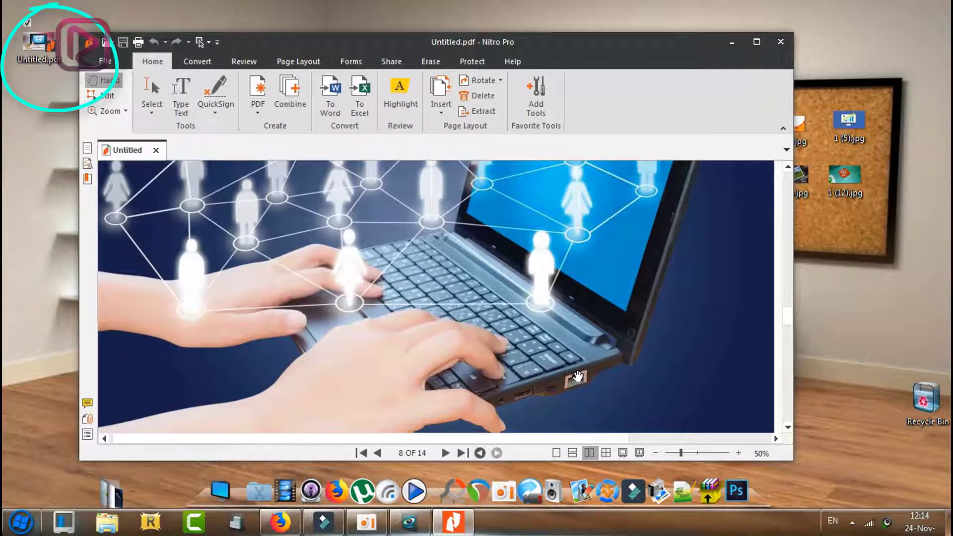
{"action": "scroll", "coordinate": [578, 376], "scroll_direction": "down", "scroll_amount": 8}
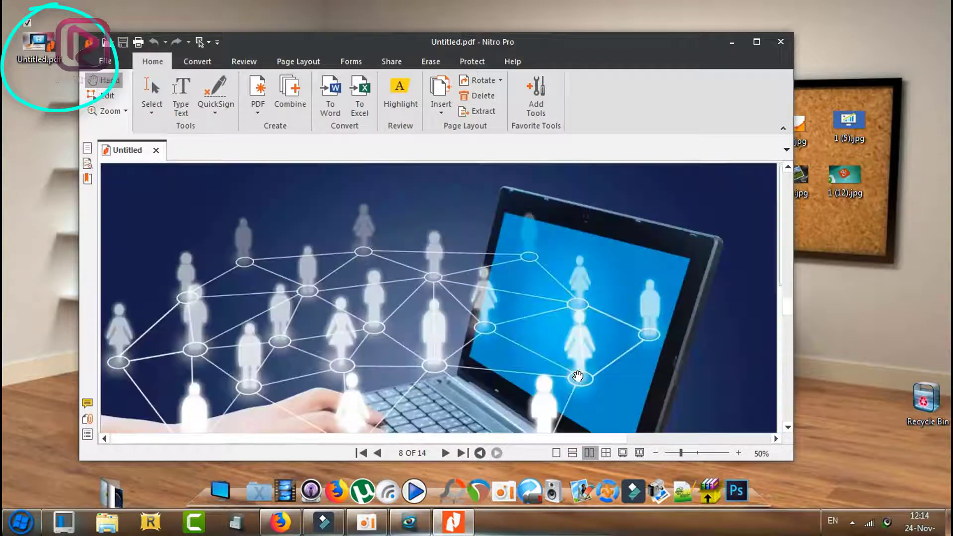
{"action": "scroll", "coordinate": [577, 376], "scroll_direction": "down", "scroll_amount": 3}
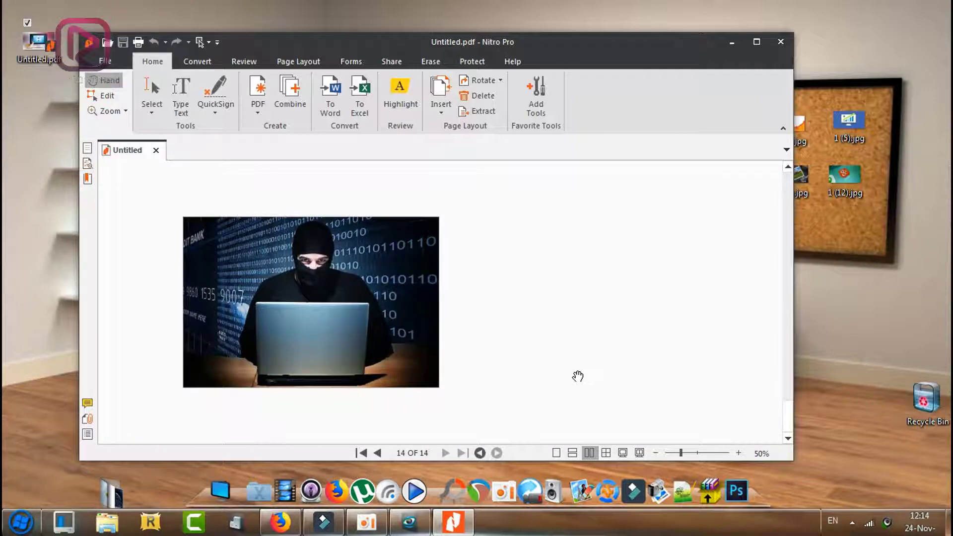
{"action": "scroll", "coordinate": [578, 375], "scroll_direction": "up", "scroll_amount": 5}
{"action": "scroll", "coordinate": [577, 376], "scroll_direction": "down", "scroll_amount": 5}
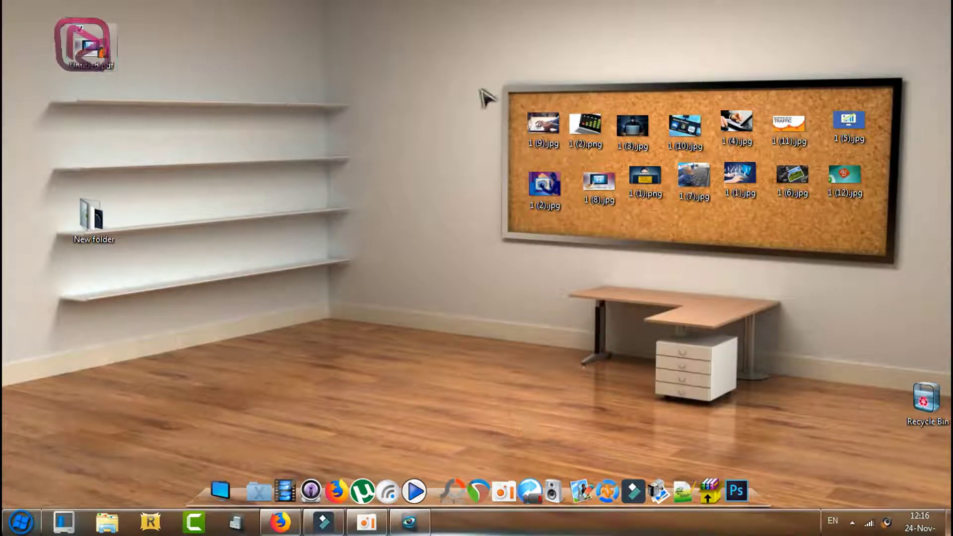
Move the Untitled.pdf icon from the top-left corner onto the desktop's top shelf.
{"action": "left_click_drag", "start_coordinate": [890, 88], "coordinate": [484, 246]}
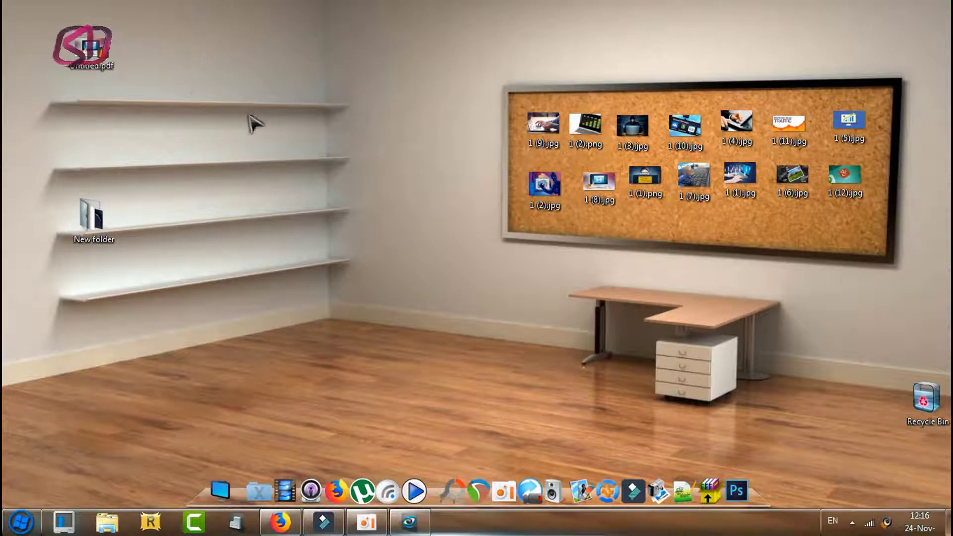
{"action": "left_click_drag", "start_coordinate": [890, 92], "coordinate": [447, 230]}
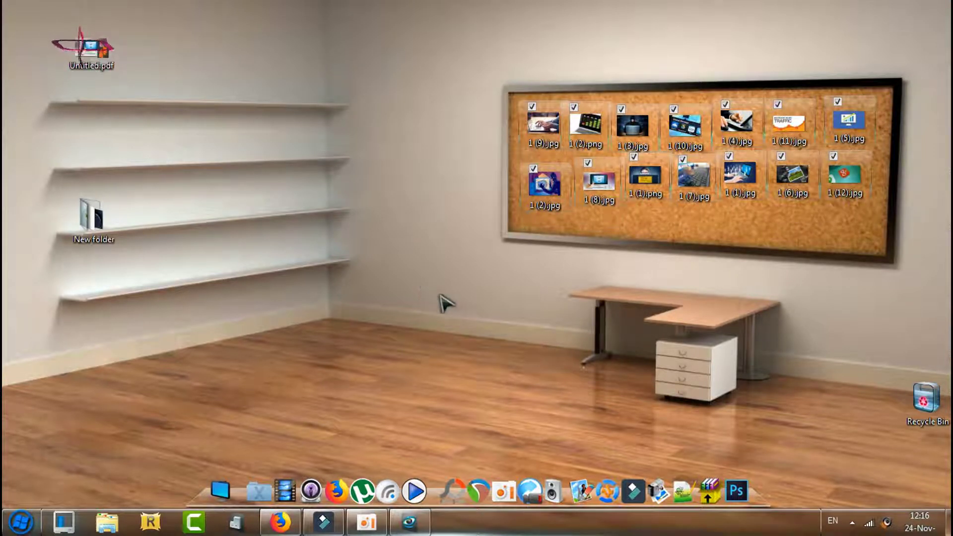
{"action": "left_click", "coordinate": [93, 68]}
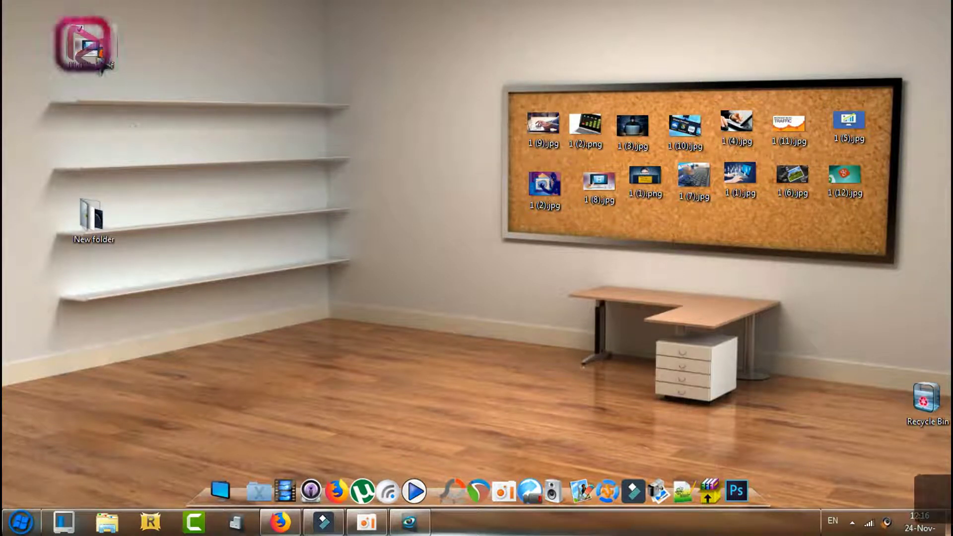
{"action": "left_click_drag", "start_coordinate": [89, 55], "coordinate": [141, 133]}
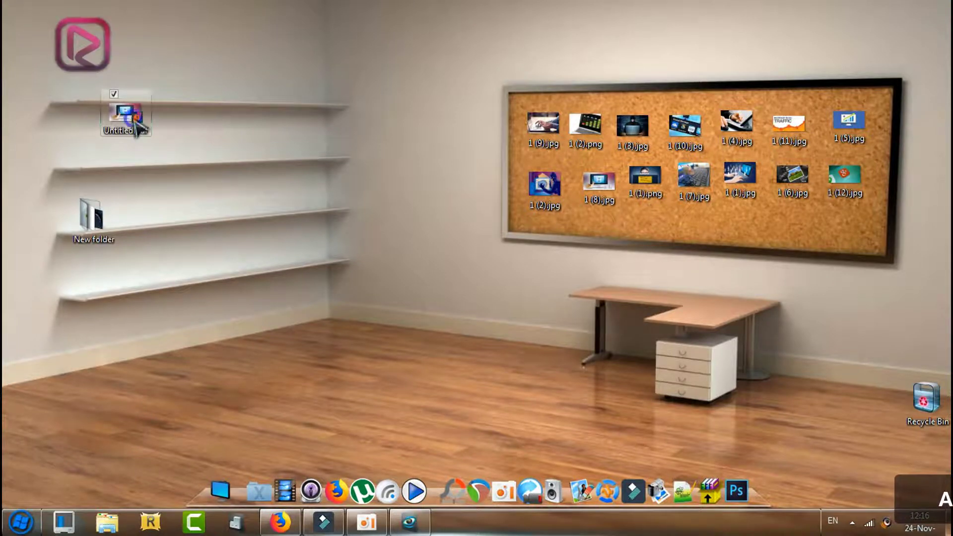
{"action": "right_click", "coordinate": [137, 132]}
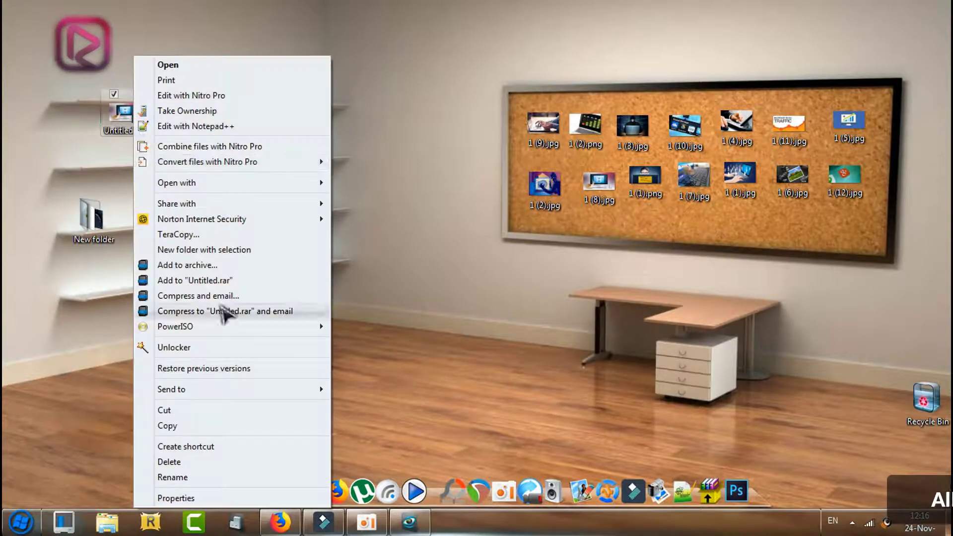
{"action": "left_click", "coordinate": [227, 500]}
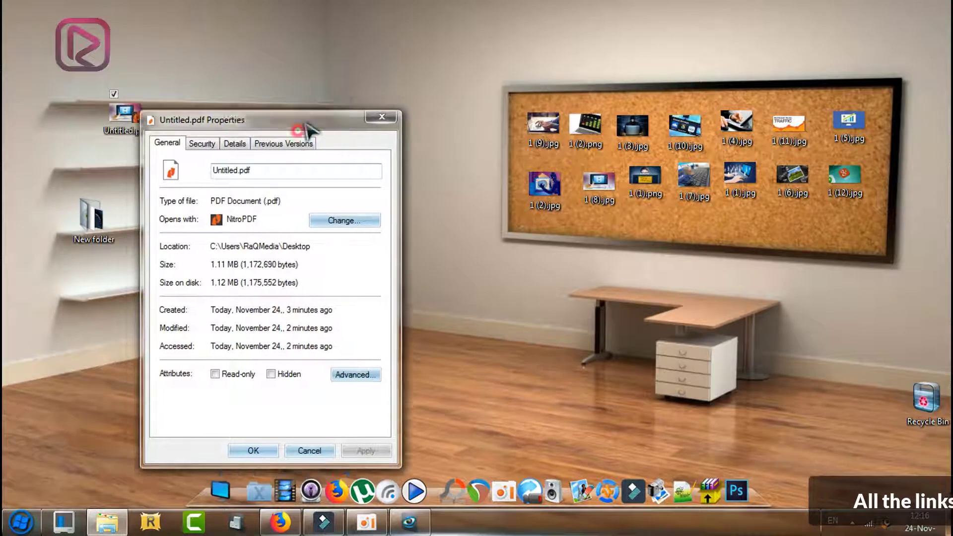
{"action": "left_click_drag", "start_coordinate": [306, 126], "coordinate": [356, 31]}
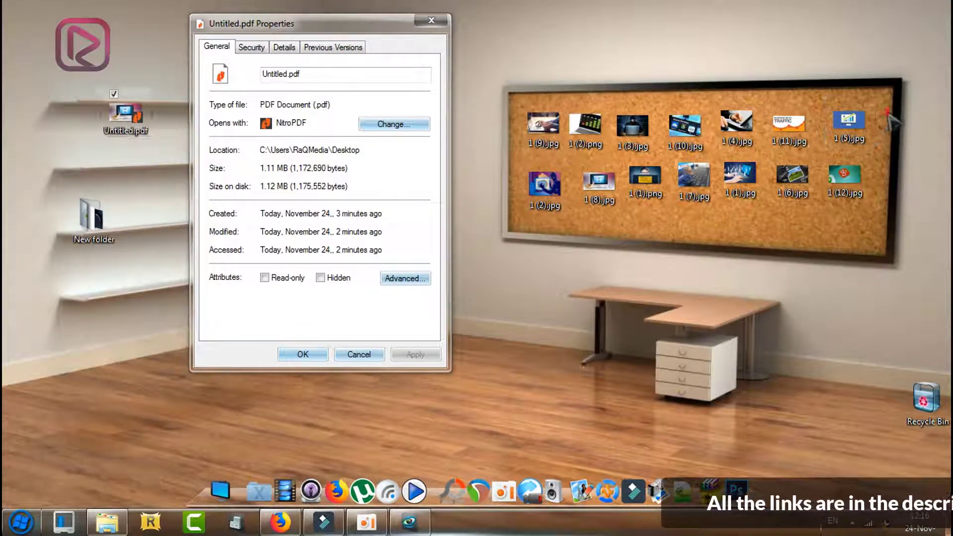
{"action": "left_click_drag", "start_coordinate": [887, 112], "coordinate": [527, 228]}
{"action": "right_click", "coordinate": [542, 199]}
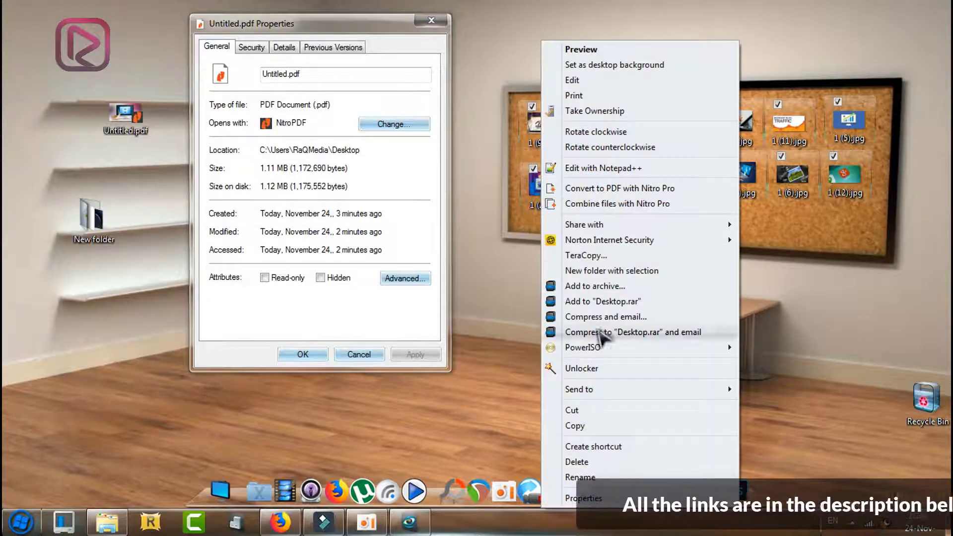
{"action": "left_click", "coordinate": [583, 498]}
{"action": "left_click_drag", "start_coordinate": [675, 158], "coordinate": [770, 71]}
{"action": "left_click_drag", "start_coordinate": [730, 179], "coordinate": [703, 179]}
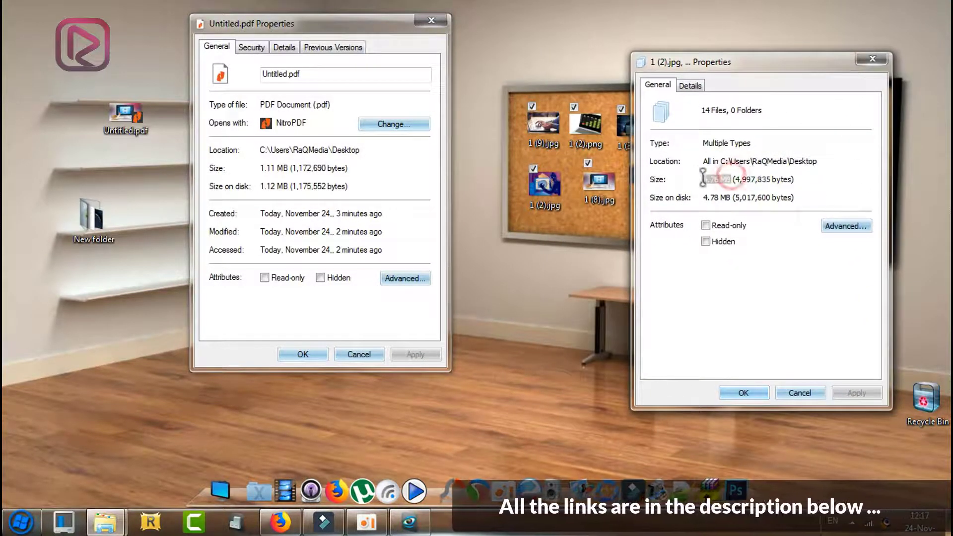
{"action": "left_click", "coordinate": [727, 179]}
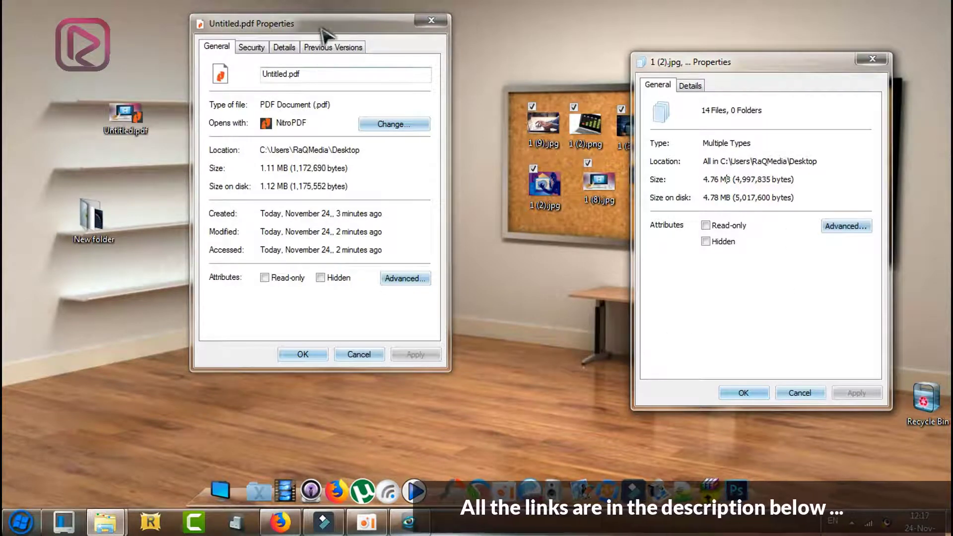
{"action": "left_click_drag", "start_coordinate": [325, 35], "coordinate": [380, 48]}
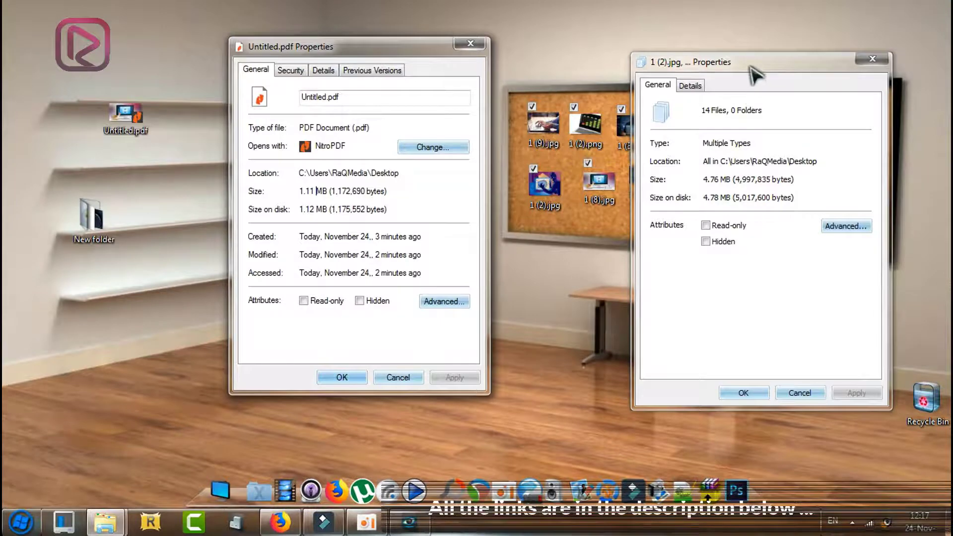
{"action": "left_click_drag", "start_coordinate": [750, 66], "coordinate": [622, 50]}
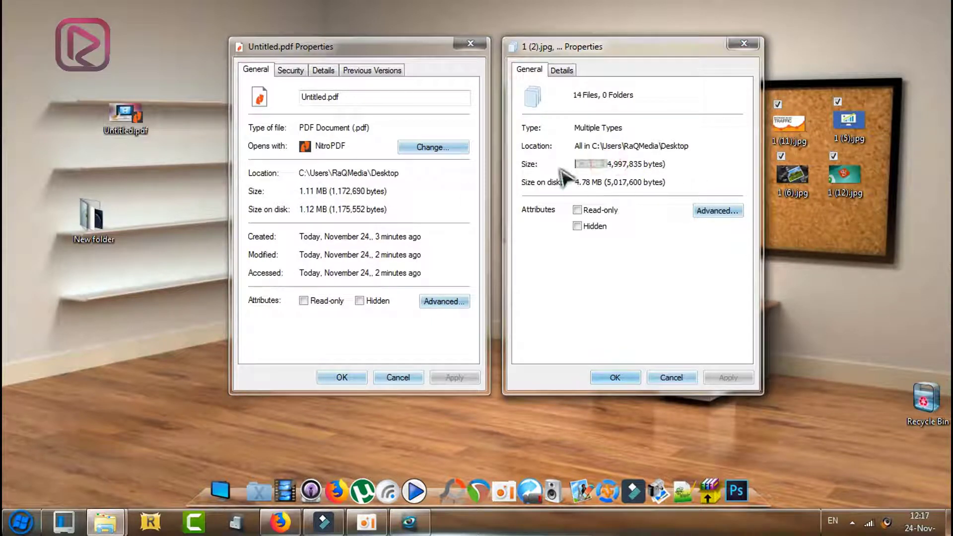
{"action": "left_click", "coordinate": [590, 166]}
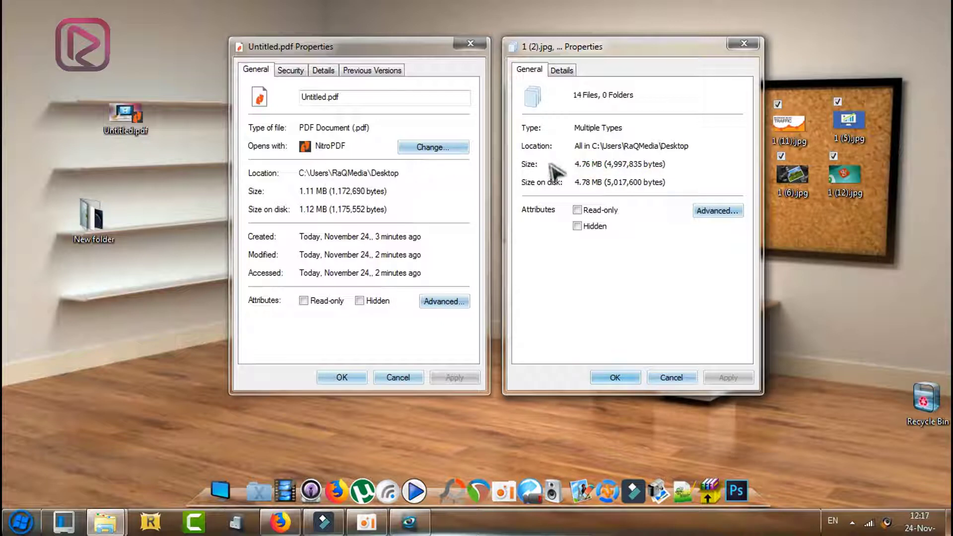
{"action": "left_click_drag", "start_coordinate": [598, 164], "coordinate": [574, 164]}
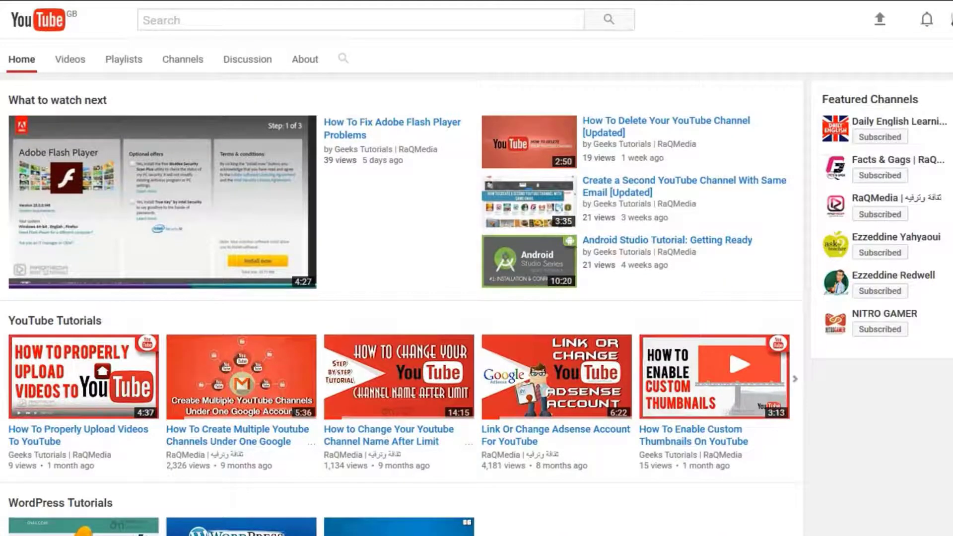
Subscribe to Geeks Tutorials | RaQMedia and enable all notifications for the channel.
{"action": "scroll", "coordinate": [477, 287], "scroll_direction": "up", "scroll_amount": 4}
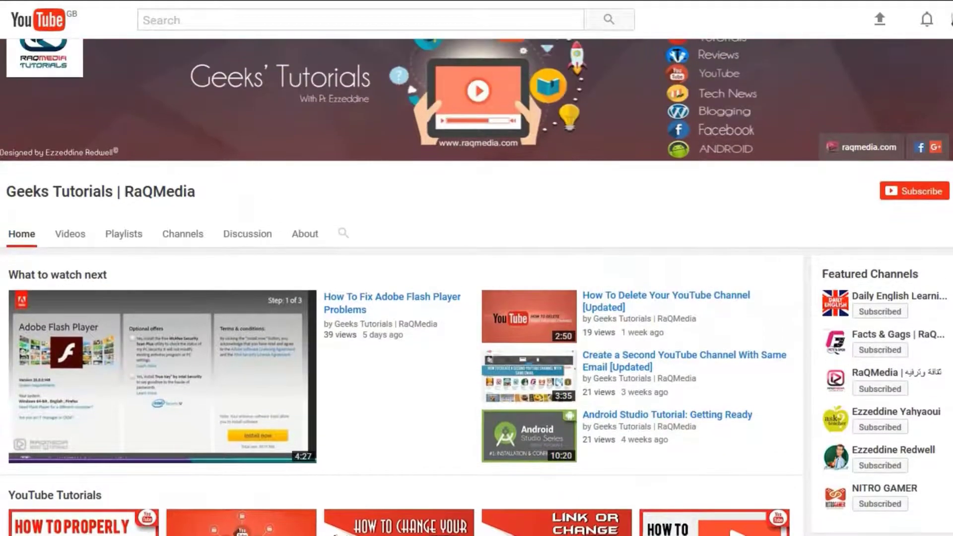
{"action": "scroll", "coordinate": [477, 286], "scroll_direction": "up", "scroll_amount": 1}
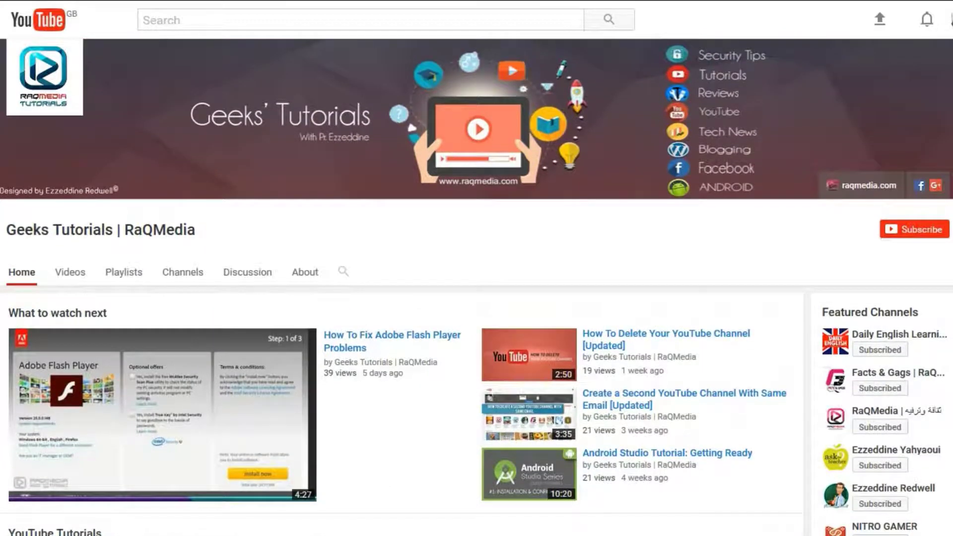
{"action": "left_click", "coordinate": [906, 233]}
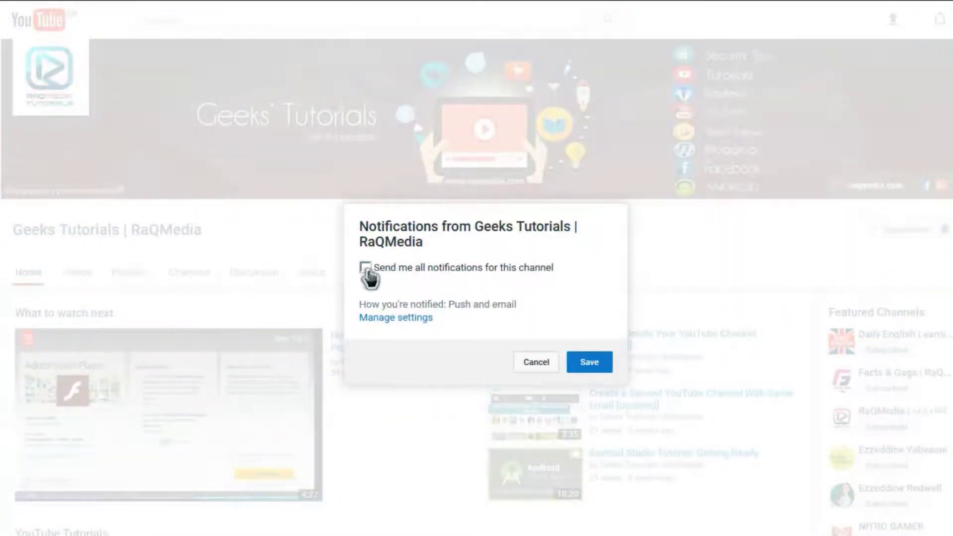
{"action": "left_click", "coordinate": [366, 270]}
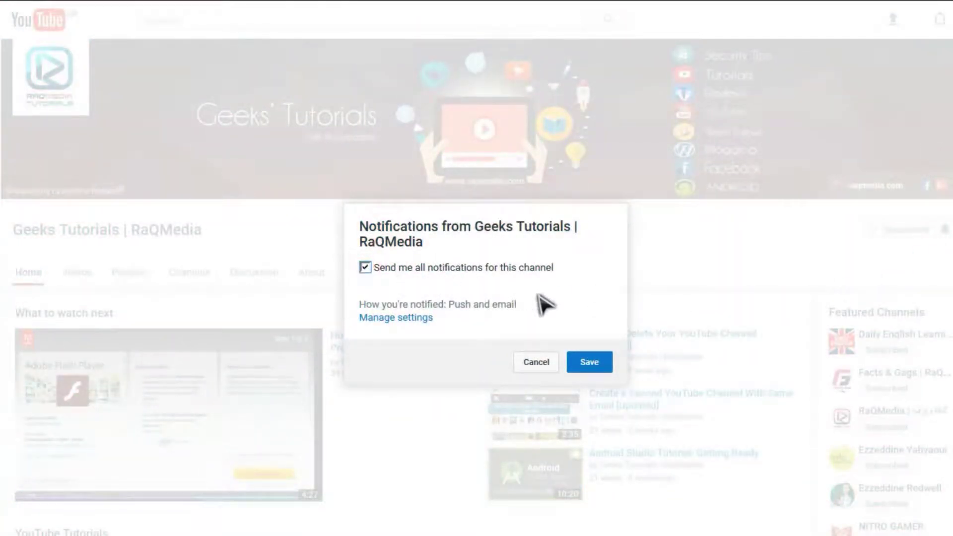